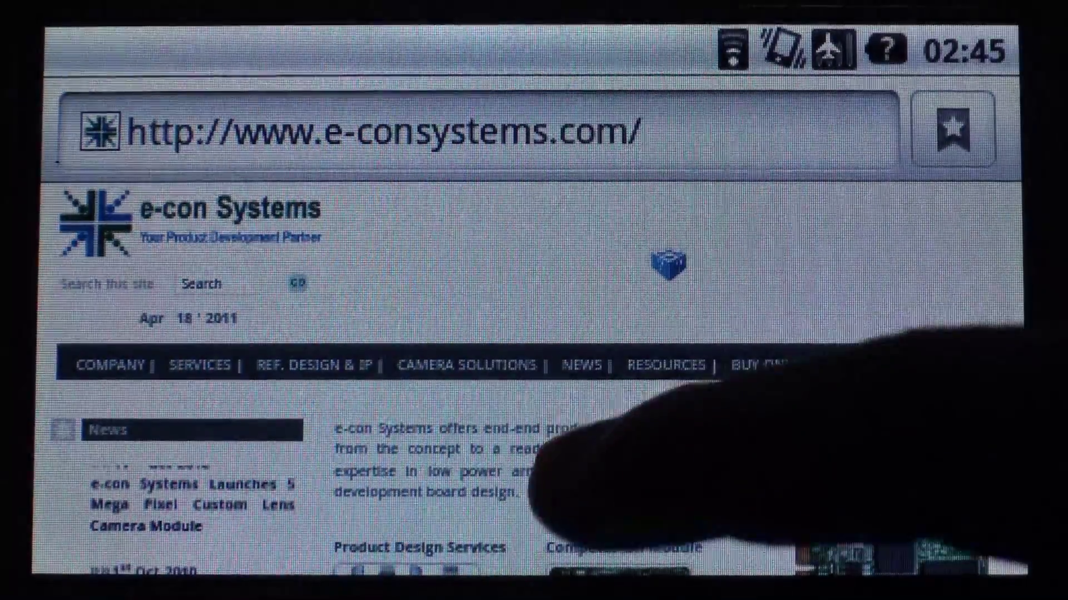
{"action": "left_click_drag", "start_coordinate": [718, 468], "coordinate": [717, 192]}
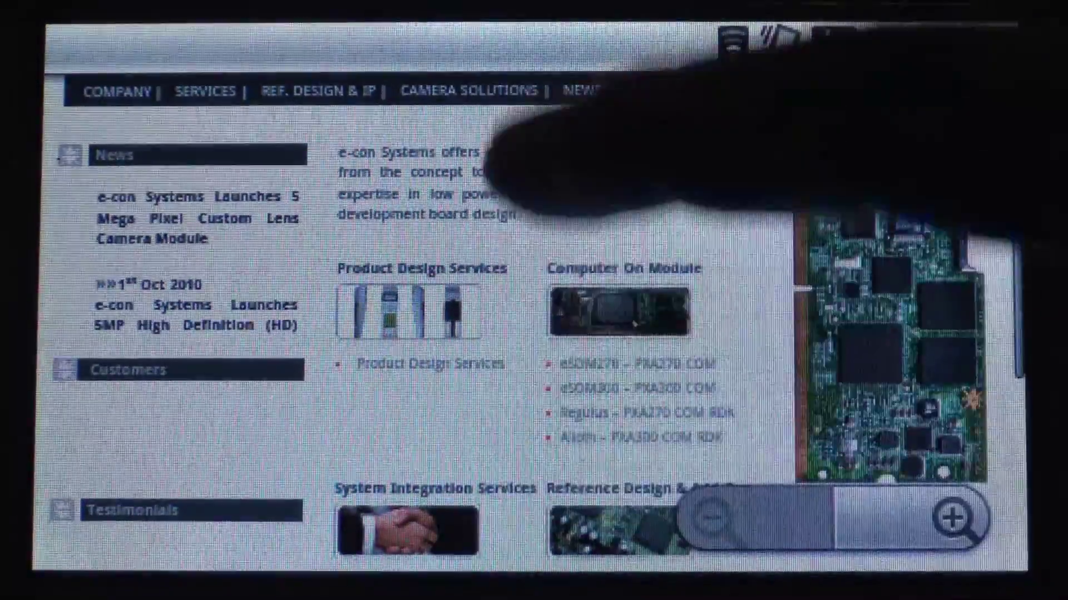
{"action": "left_click_drag", "start_coordinate": [585, 501], "coordinate": [585, 96]}
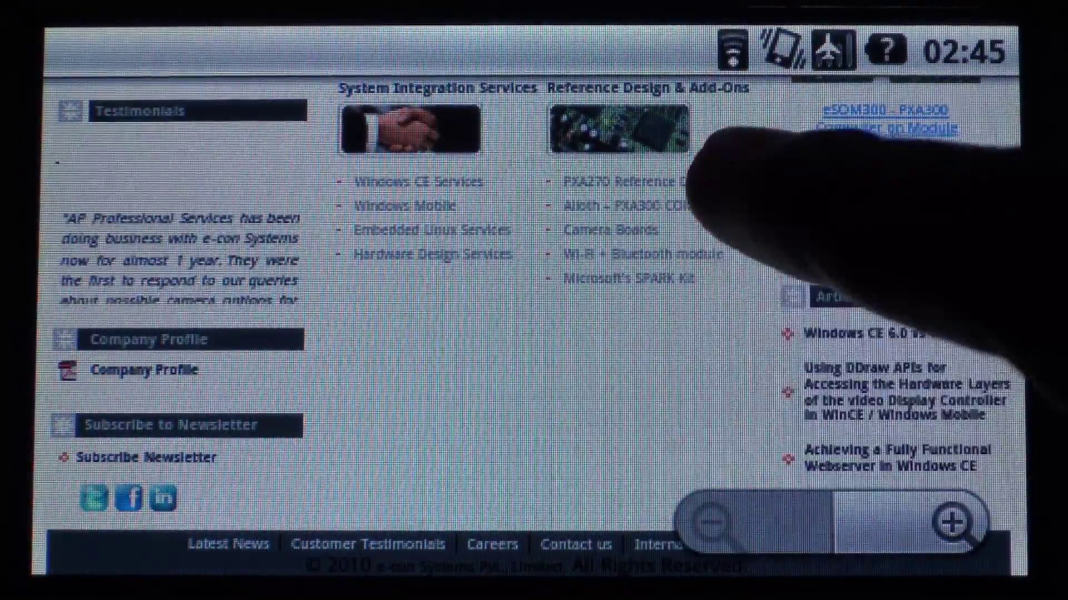
{"action": "left_click_drag", "start_coordinate": [752, 167], "coordinate": [751, 493]}
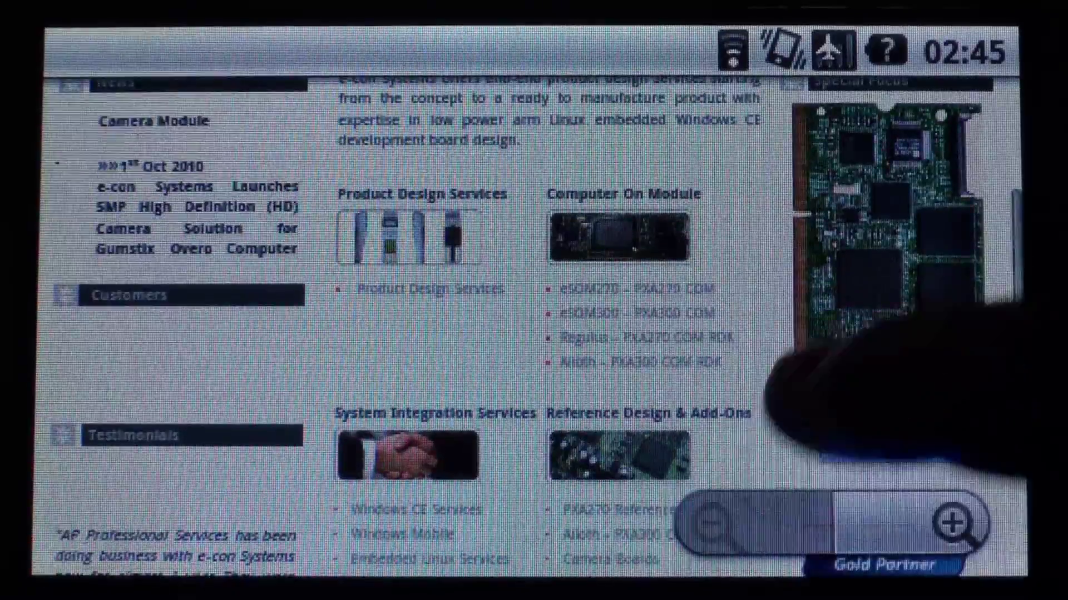
Zoom the e-con Systems homepage into the Computer On Module section and board image
{"action": "double_click", "coordinate": [618, 292]}
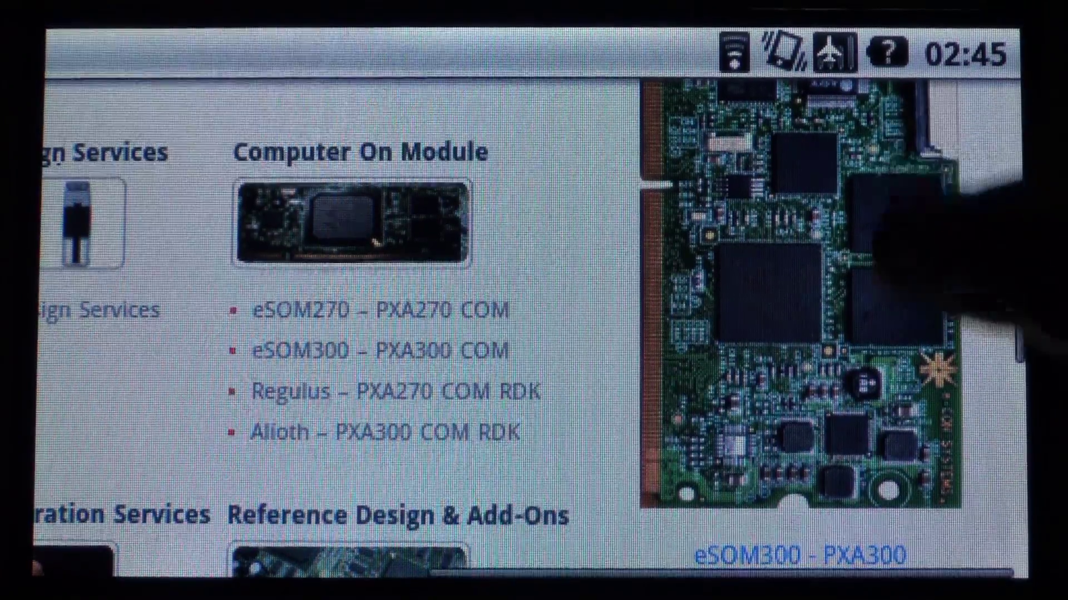
{"action": "scroll", "coordinate": [834, 293], "scroll_direction": "up", "scroll_amount": 5}
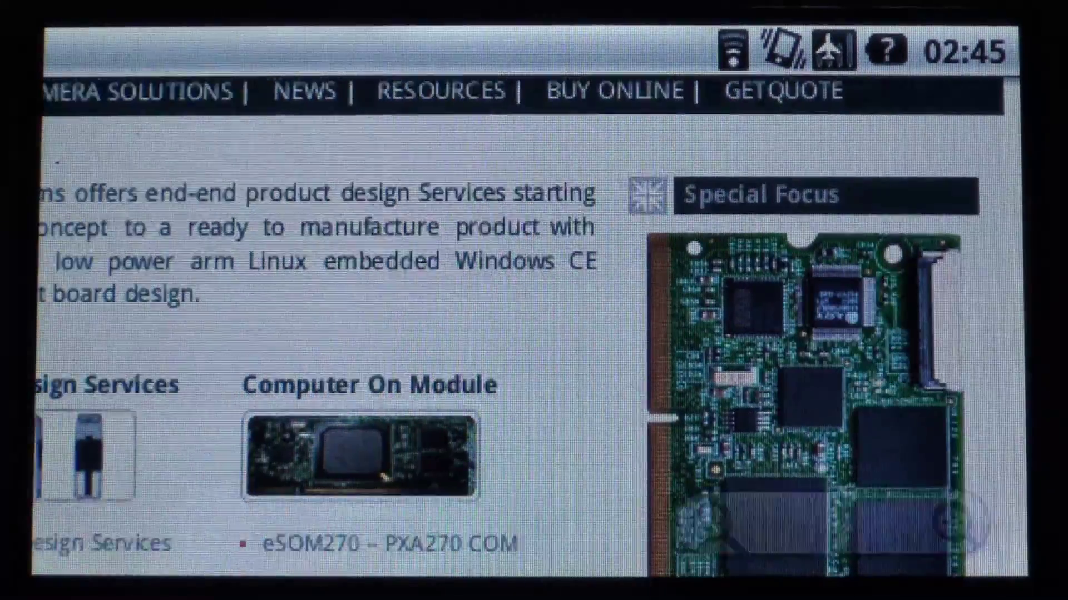